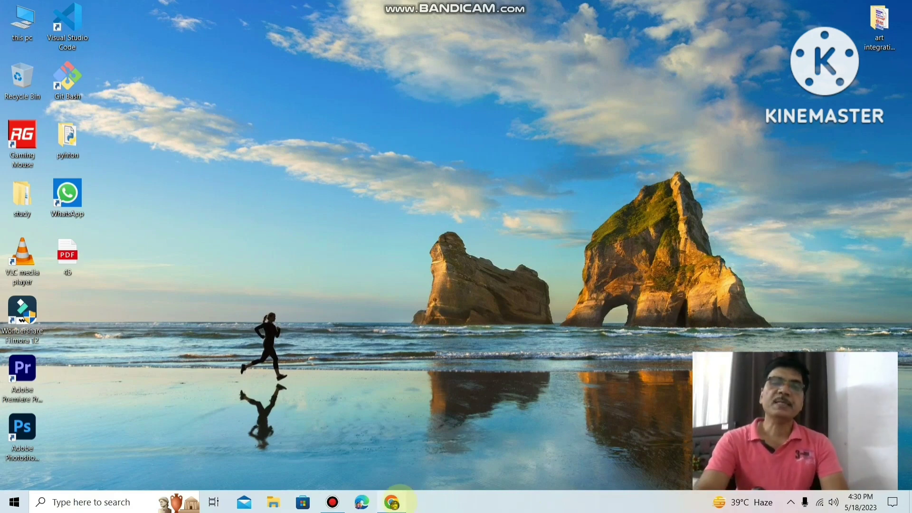
Step: Open the usefuljankariya.com page in Chrome to capture it as a screenshot, and close the browser
{"action": "left_click", "coordinate": [392, 502]}
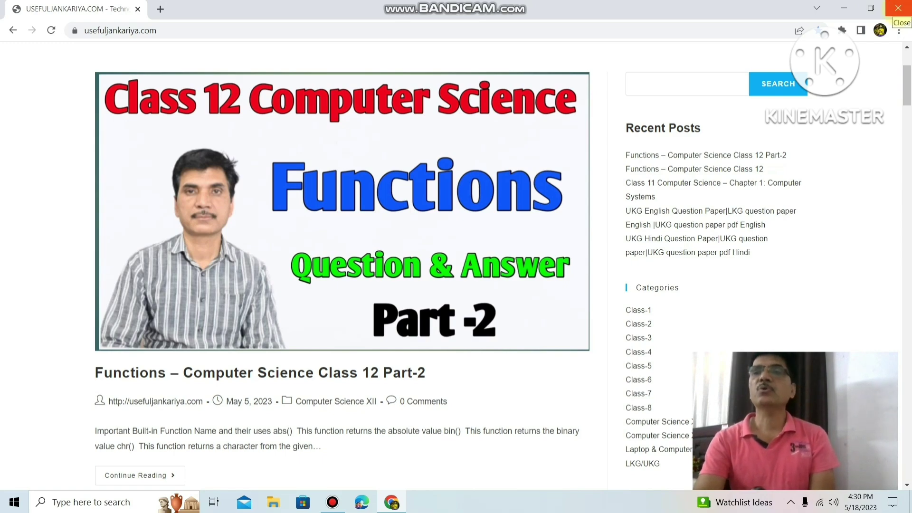
{"action": "left_click", "coordinate": [897, 8]}
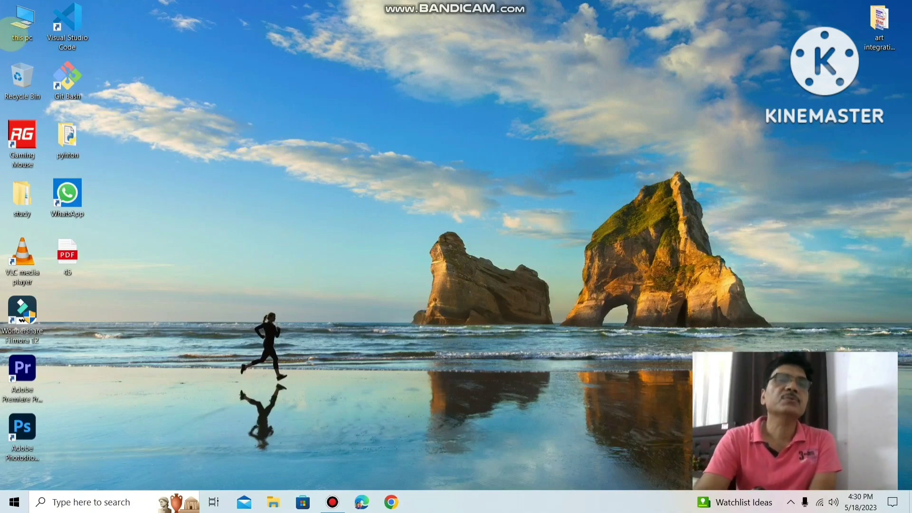
Step: Open Screenshot (15) from the Screenshots folder in Pictures for editing in the Photos app
{"action": "double_click", "coordinate": [18, 23]}
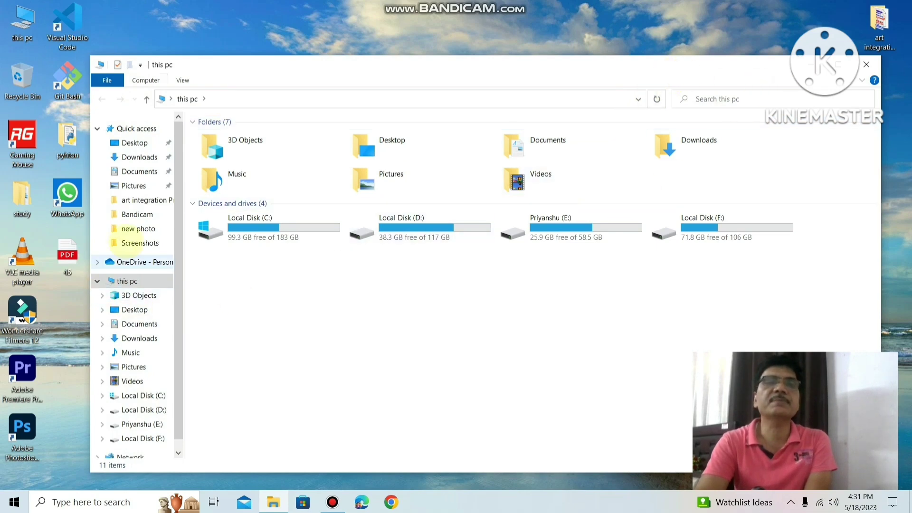
{"action": "left_click", "coordinate": [133, 186]}
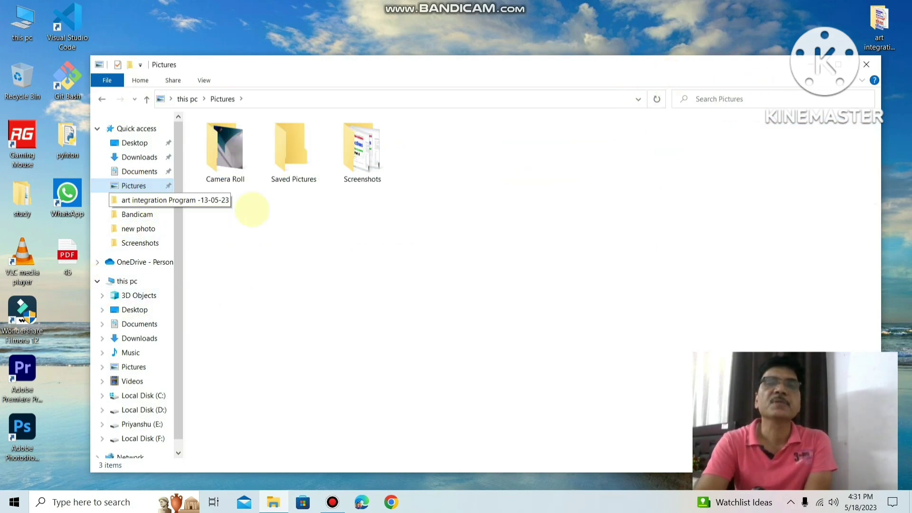
{"action": "double_click", "coordinate": [362, 152]}
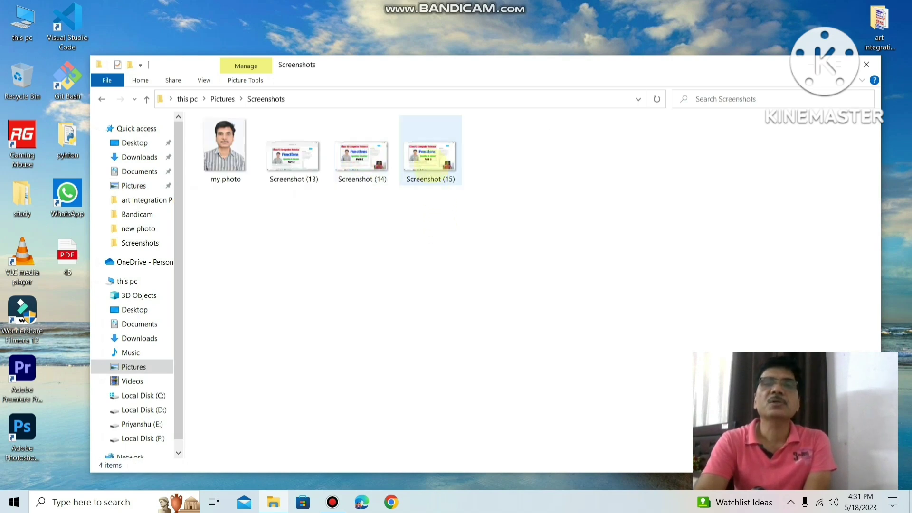
{"action": "left_click", "coordinate": [418, 159]}
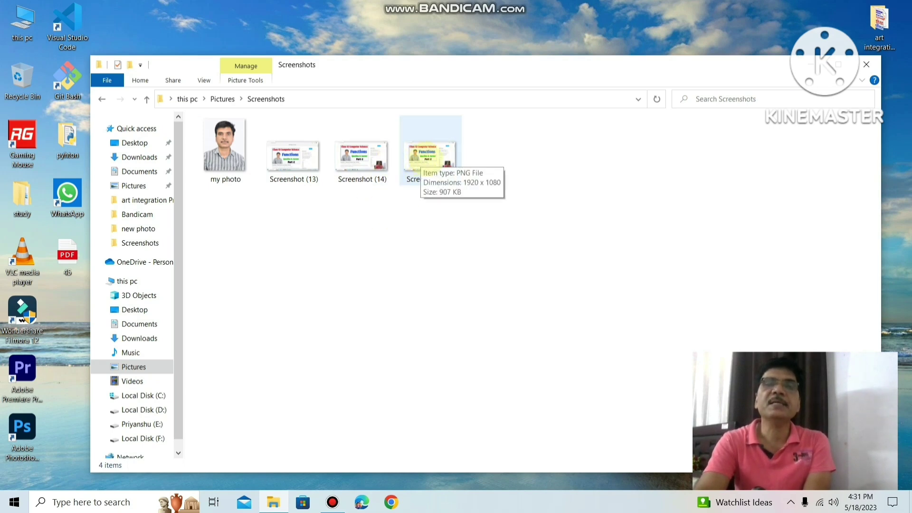
{"action": "left_click", "coordinate": [426, 158]}
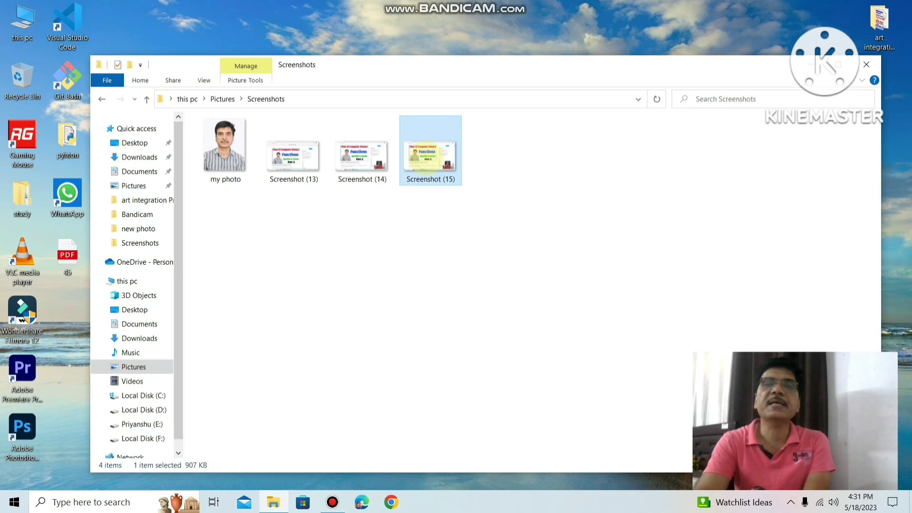
{"action": "right_click", "coordinate": [425, 157]}
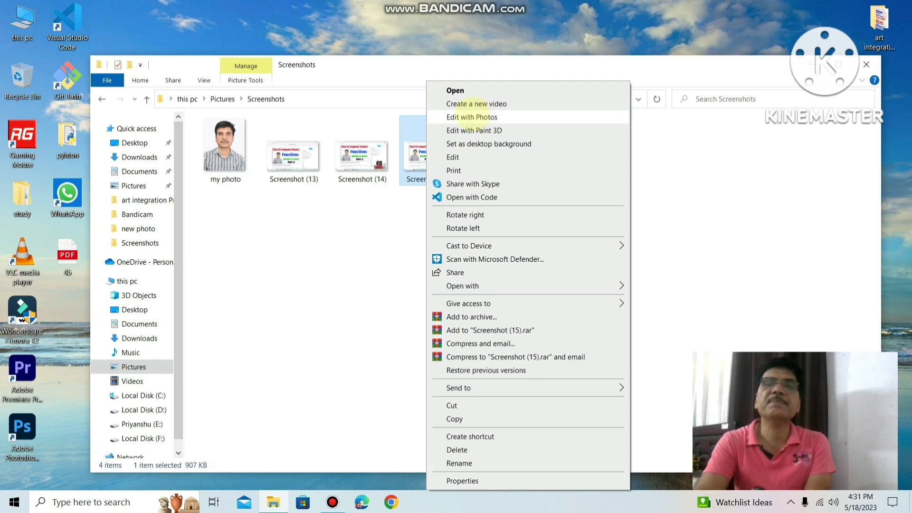
{"action": "left_click", "coordinate": [476, 117]}
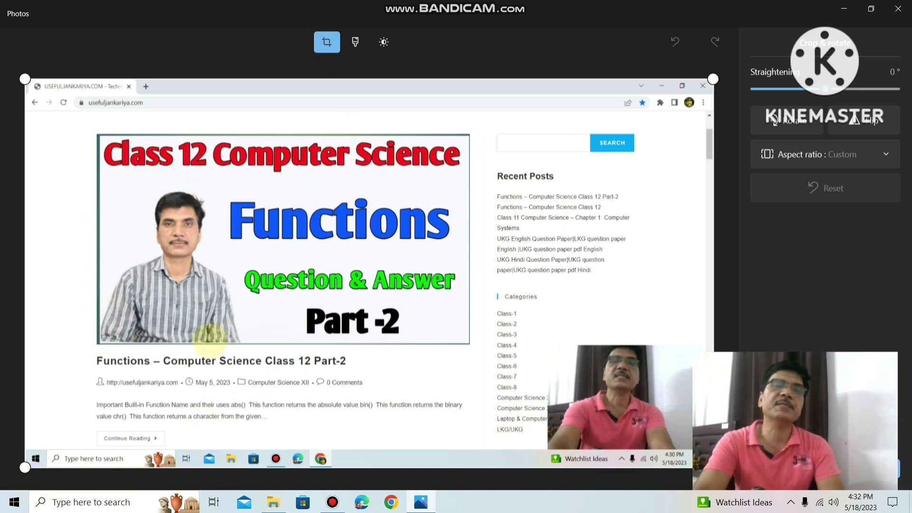
Step: Crop the screenshot to the portrait of the man in the striped shirt and save it as a copy
{"action": "left_click_drag", "start_coordinate": [24, 467], "coordinate": [110, 343]}
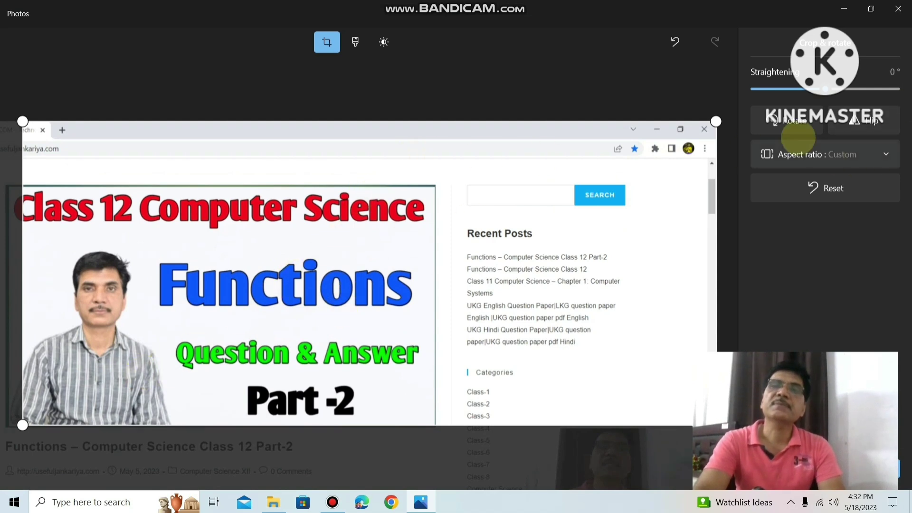
{"action": "left_click_drag", "start_coordinate": [713, 120], "coordinate": [155, 241]}
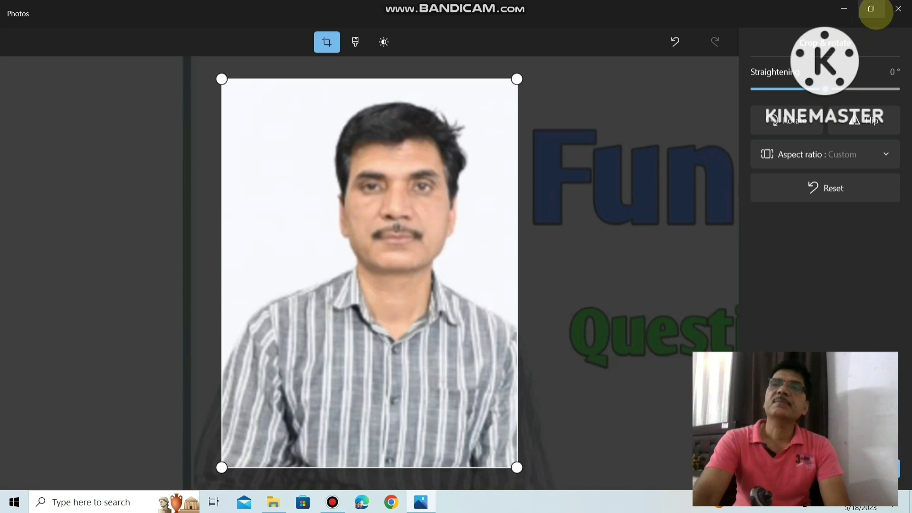
{"action": "left_click", "coordinate": [872, 11]}
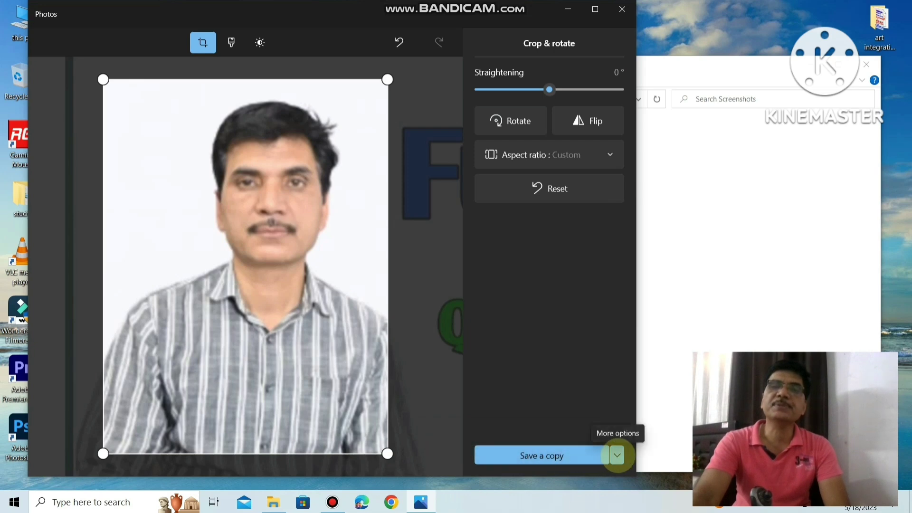
{"action": "left_click", "coordinate": [617, 455]}
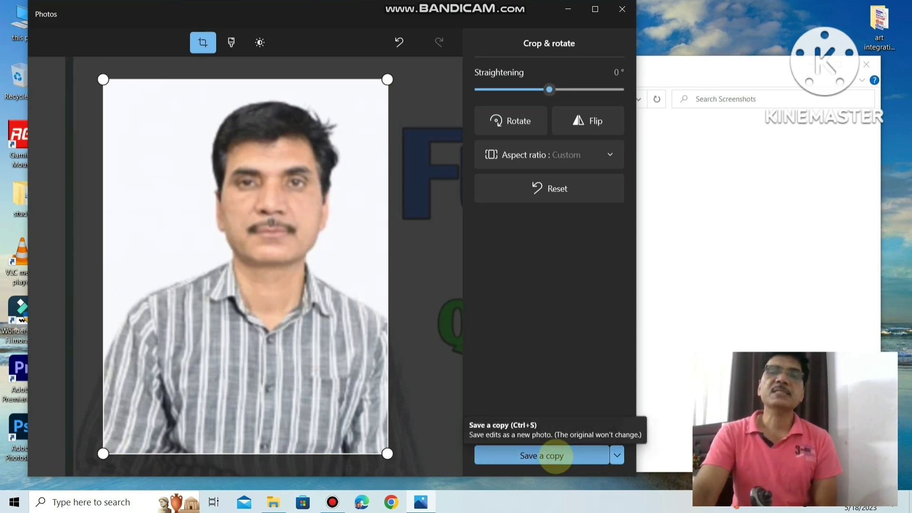
{"action": "left_click", "coordinate": [554, 456]}
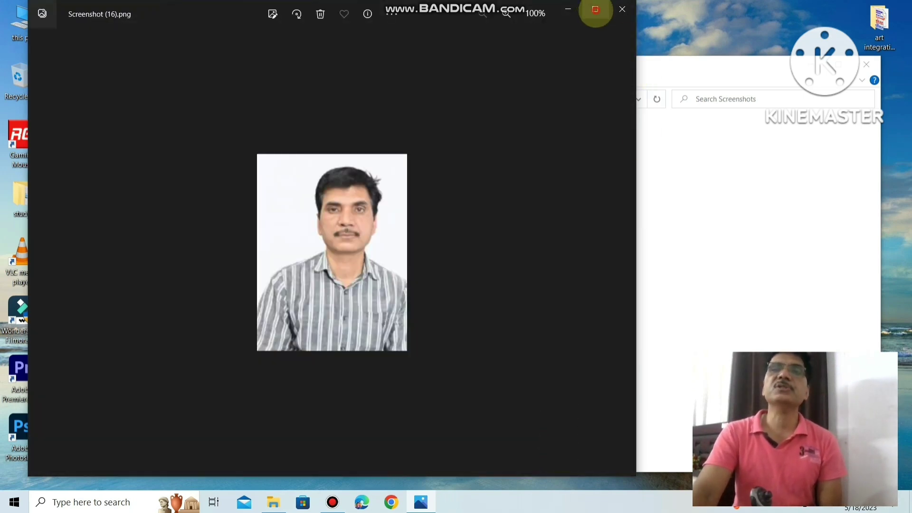
Step: Rename the cropped image as "myphoto 2" in its file information
{"action": "left_click", "coordinate": [595, 9]}
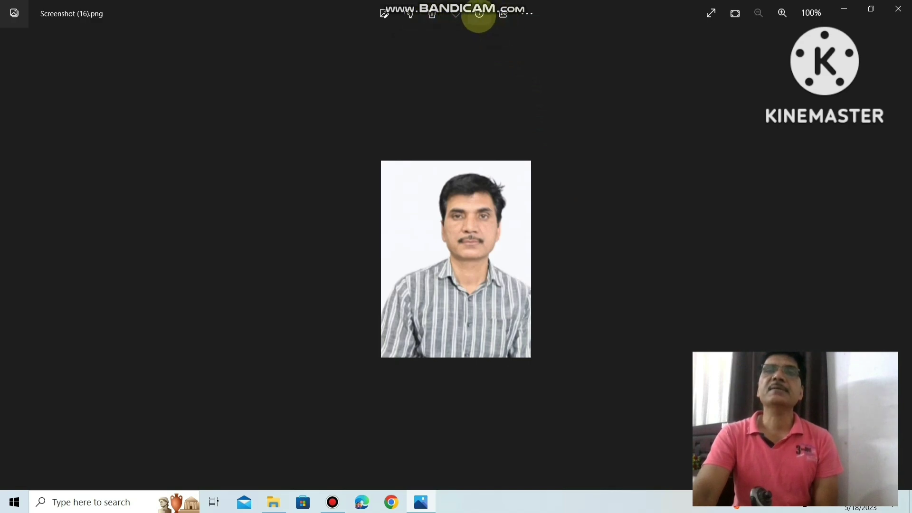
{"action": "left_click", "coordinate": [478, 15]}
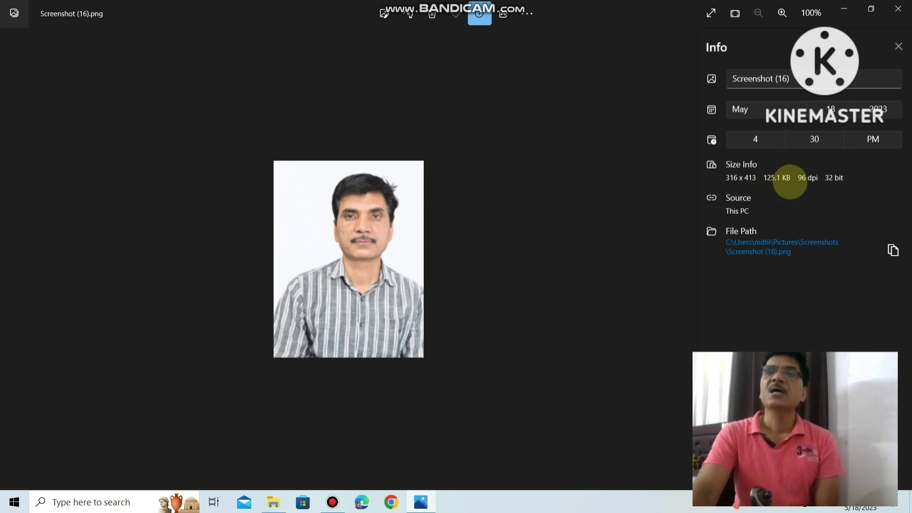
{"action": "left_click", "coordinate": [793, 80]}
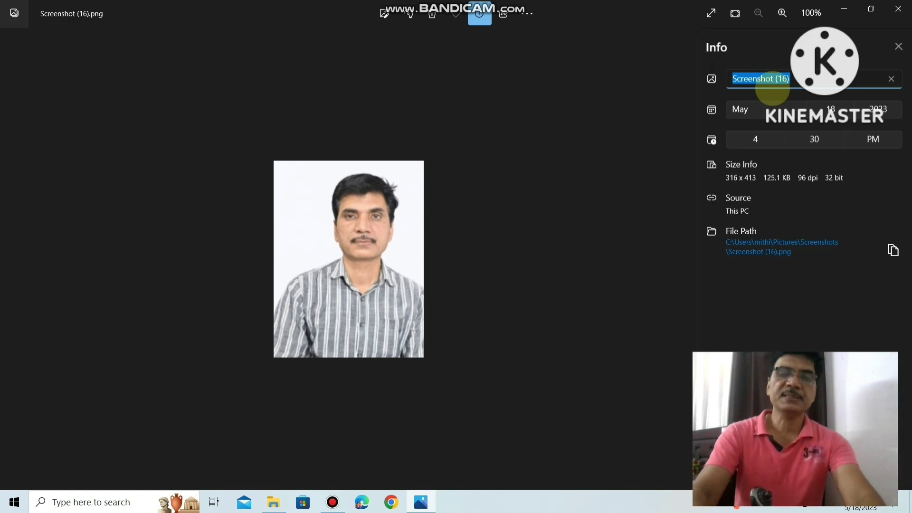
{"action": "type", "text": "myphoto"}
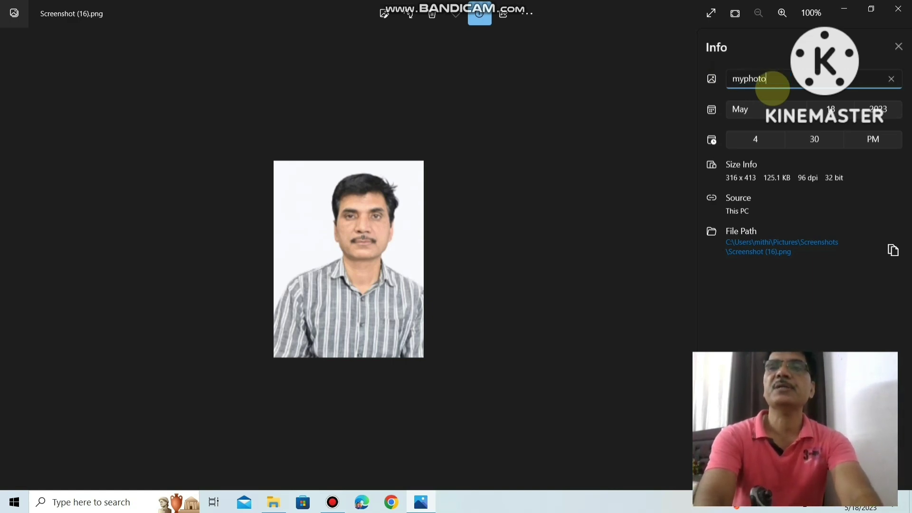
{"action": "type", "text": " 2"}
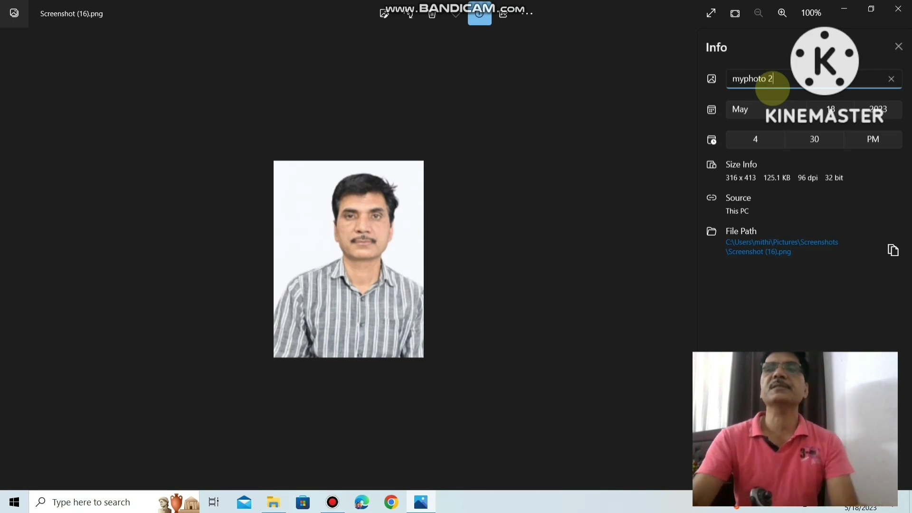
{"action": "key", "text": "Return"}
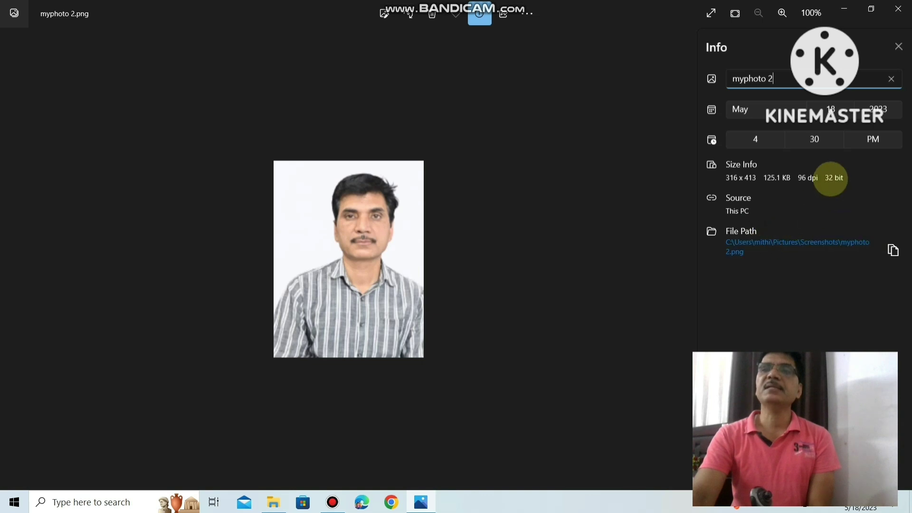
{"action": "key", "text": "Escape"}
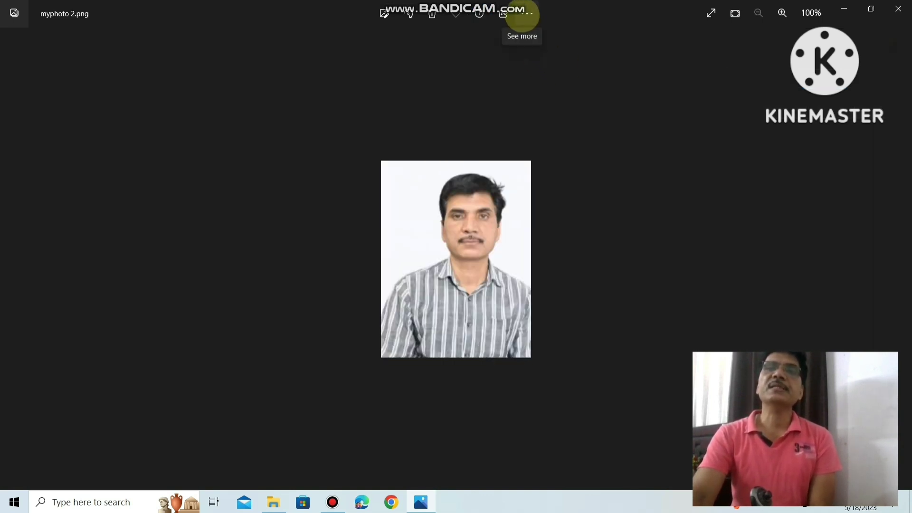
Step: Print the photo with Microsoft Print to PDF, saving it as 1234 on the Desktop, and get back to the desktop
{"action": "left_click", "coordinate": [527, 14]}
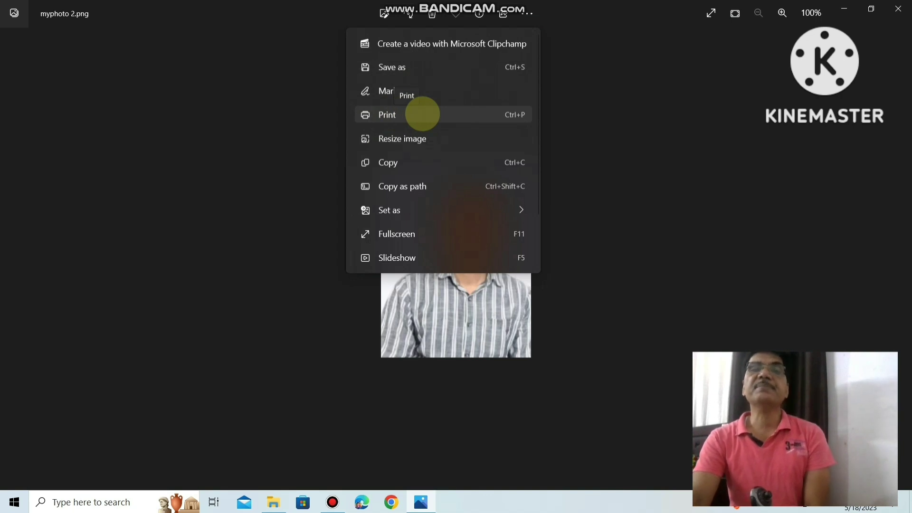
{"action": "left_click", "coordinate": [410, 115]}
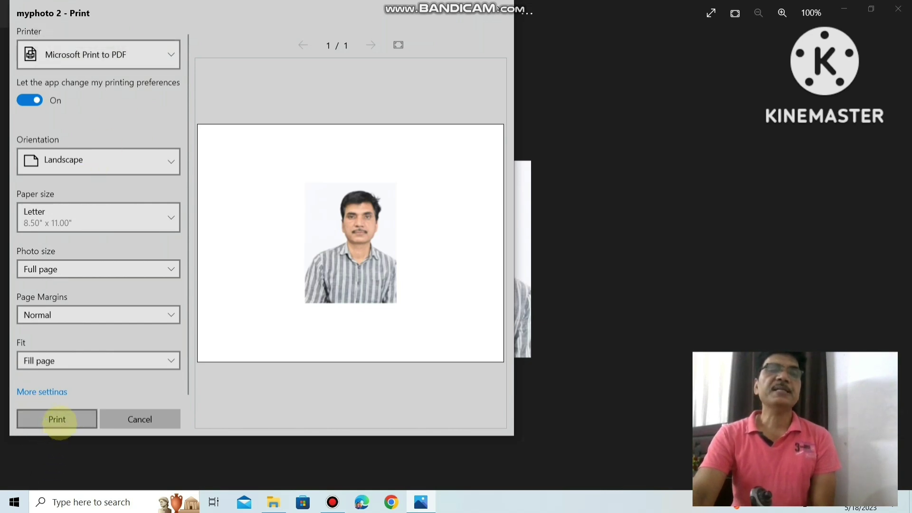
{"action": "left_click", "coordinate": [57, 419]}
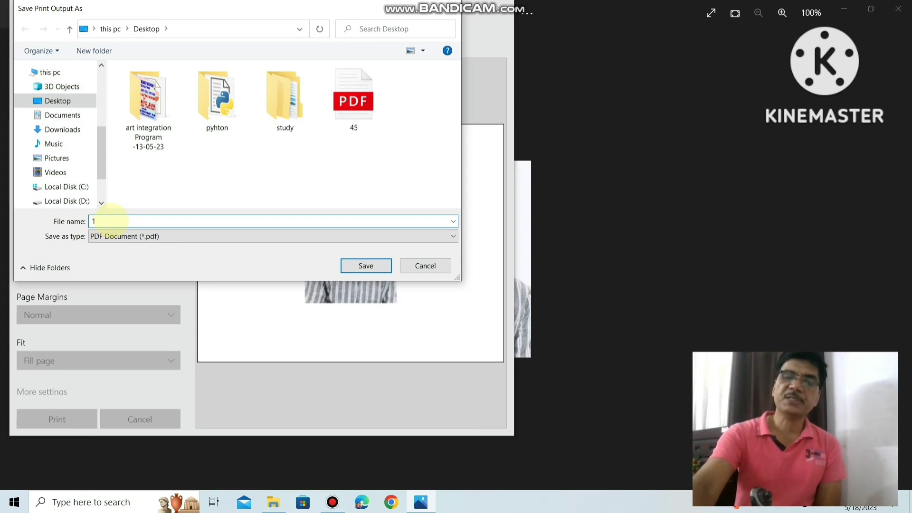
{"action": "type", "text": "4"}
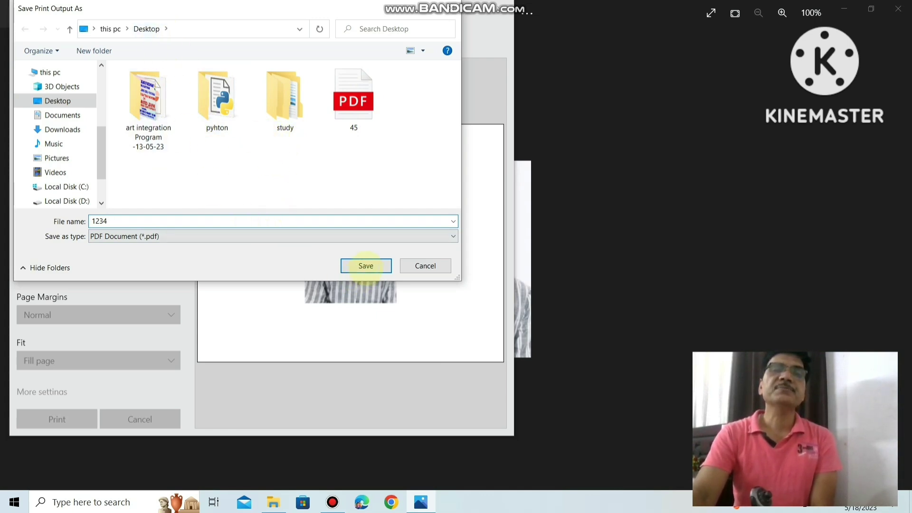
{"action": "left_click", "coordinate": [366, 265]}
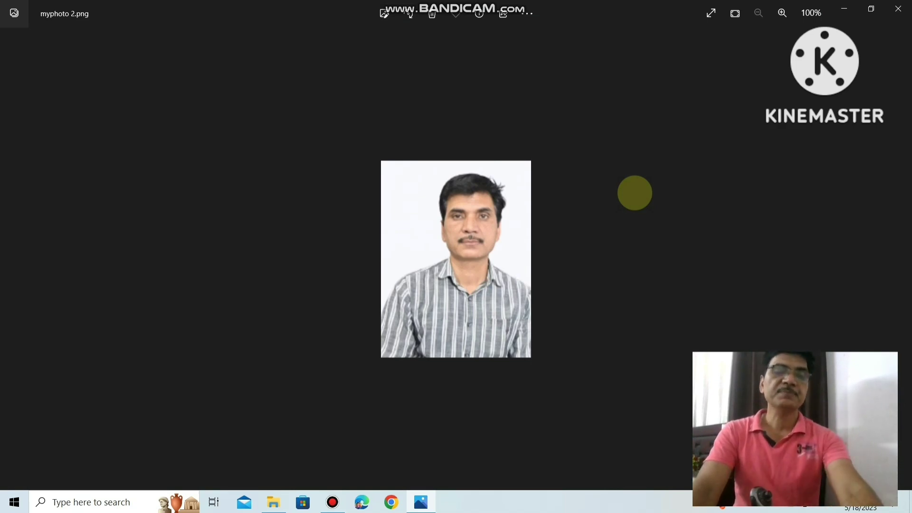
{"action": "key", "text": "alt+F4"}
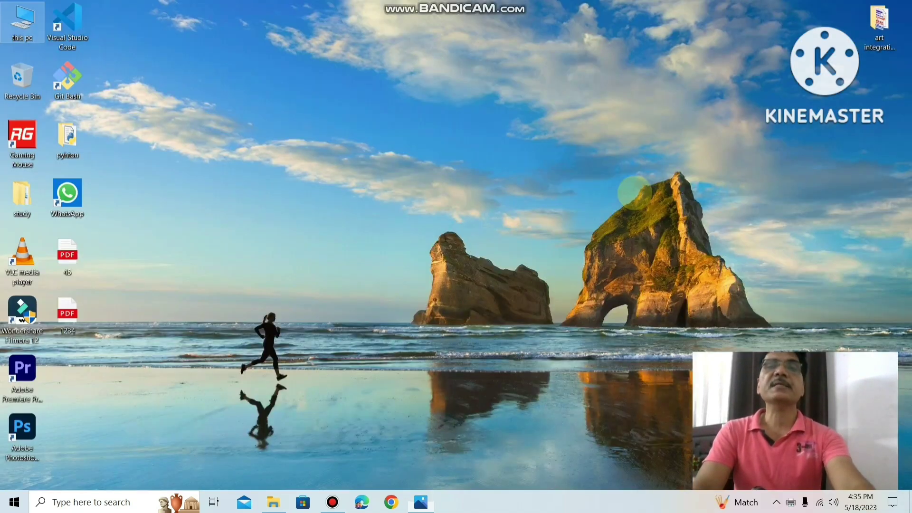
Step: Move the 1234 PDF to an empty area in the upper middle of the desktop and open it to check the printed photo
{"action": "left_click_drag", "start_coordinate": [74, 302], "coordinate": [529, 55]}
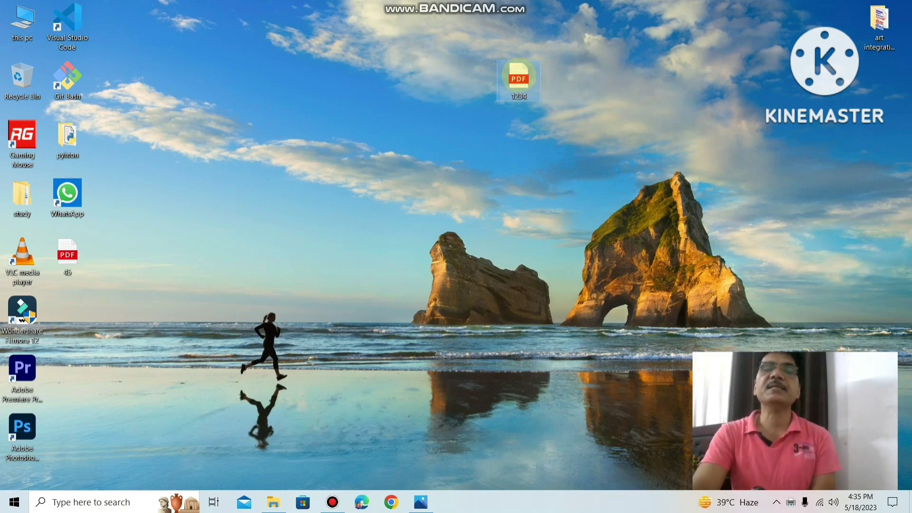
{"action": "double_click", "coordinate": [518, 77]}
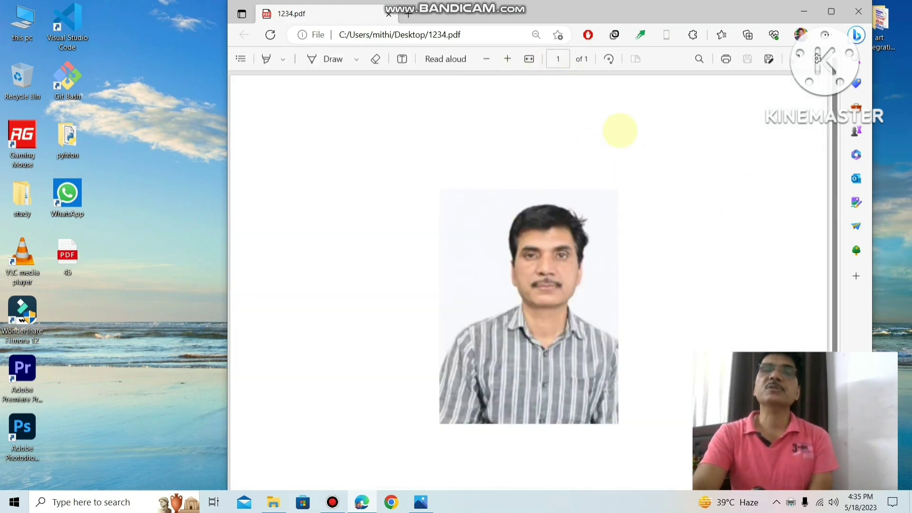
{"action": "left_click", "coordinate": [858, 12]}
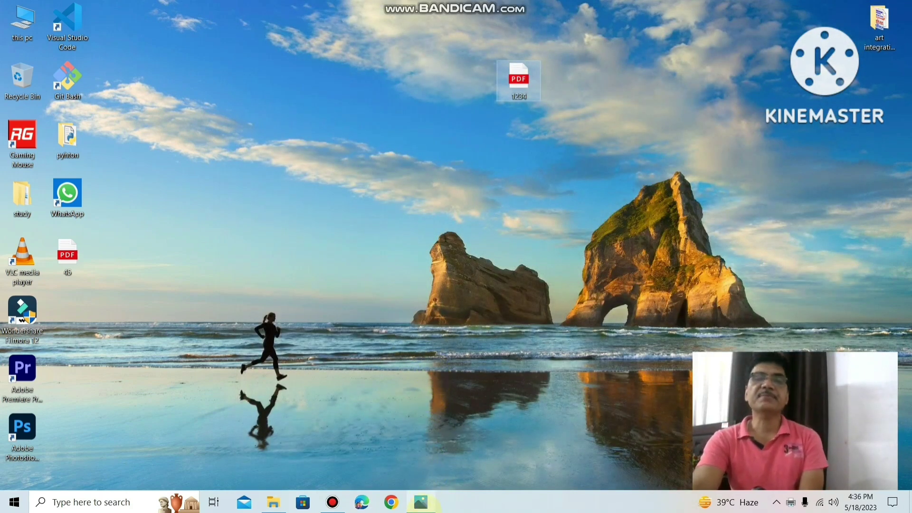
Step: Switch back to myphoto 2 in Photos, edit it, and raise the clarity adjustment to about three quarters of its range
{"action": "left_click", "coordinate": [421, 502]}
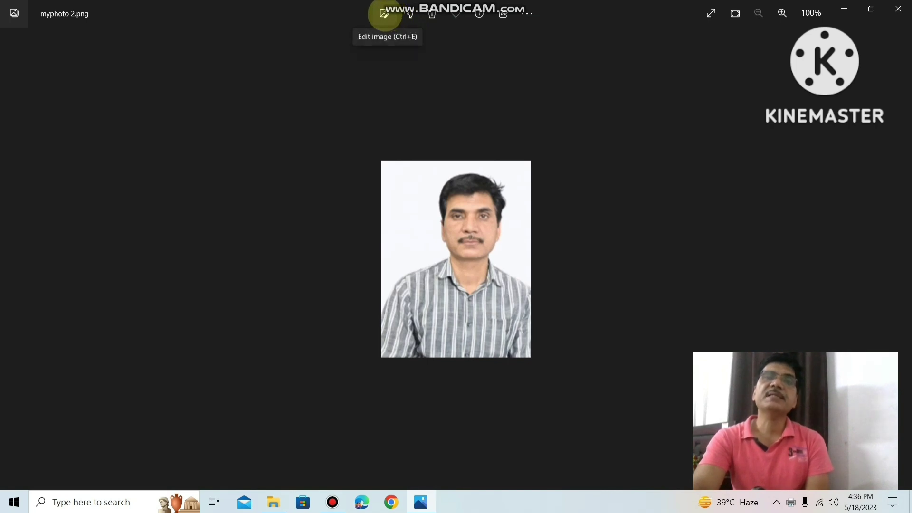
{"action": "left_click", "coordinate": [384, 14]}
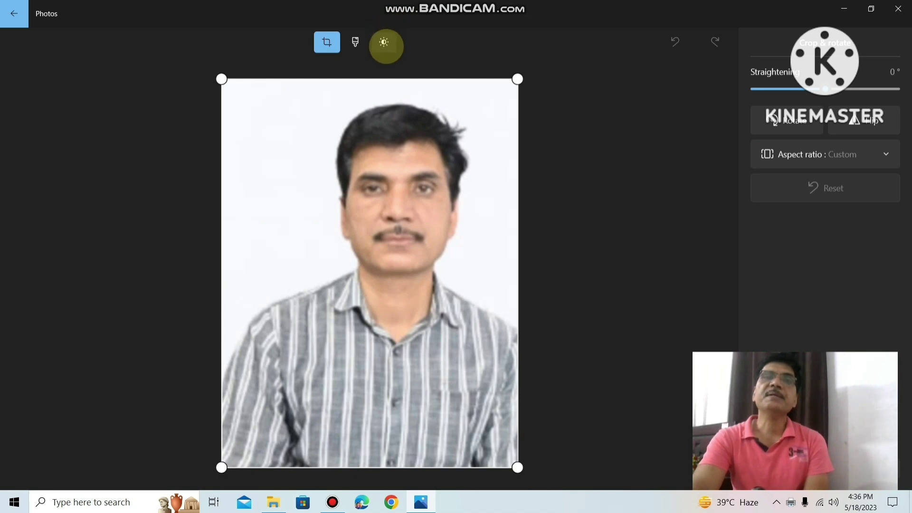
{"action": "left_click", "coordinate": [384, 38]}
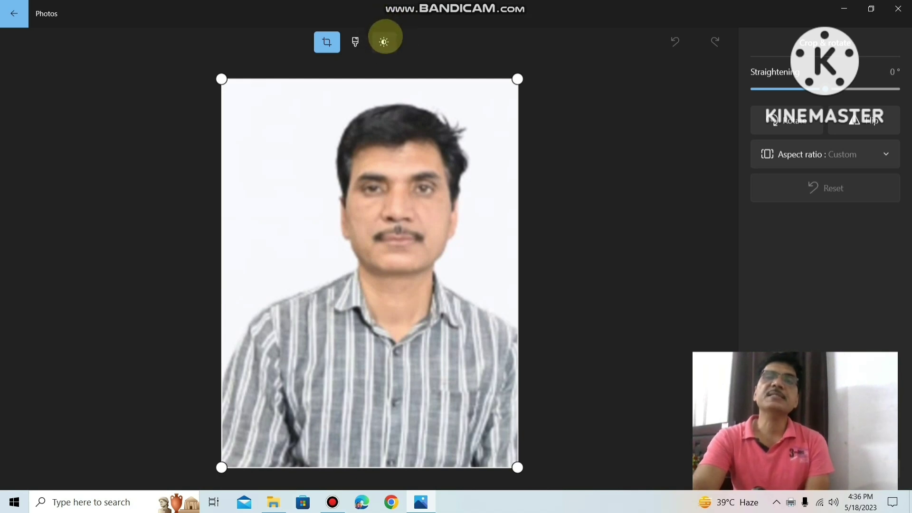
{"action": "left_click", "coordinate": [384, 43]}
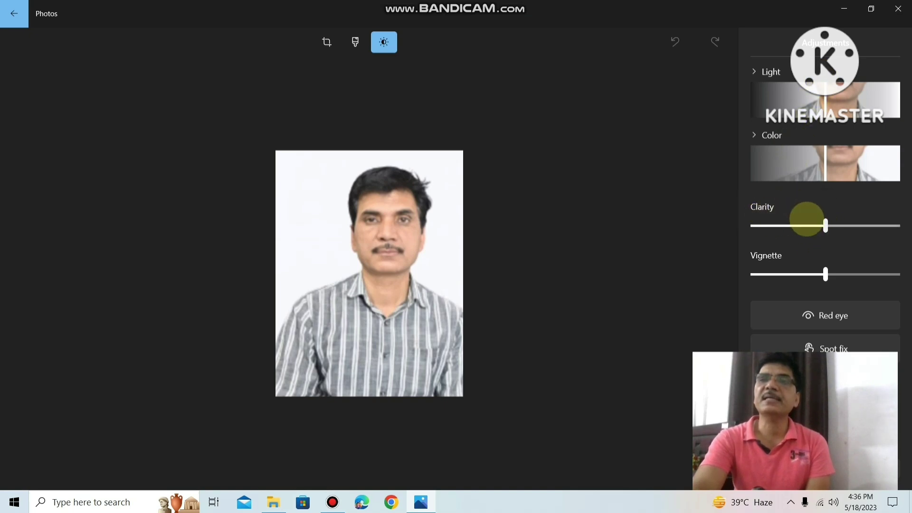
{"action": "left_click_drag", "start_coordinate": [828, 226], "coordinate": [868, 229]}
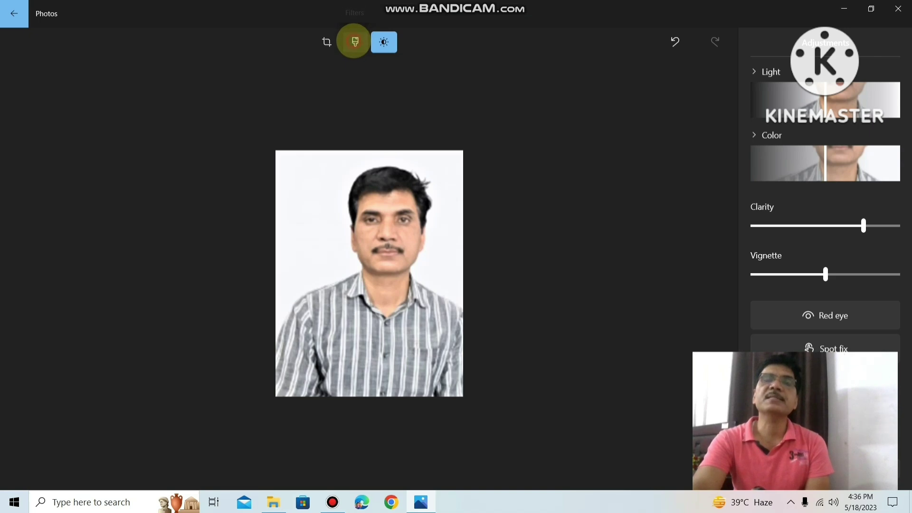
Step: Preview several filters on the portrait, including Neo, Sunscreen, Burlesque and Sahara, at 50% intensity
{"action": "left_click", "coordinate": [354, 42]}
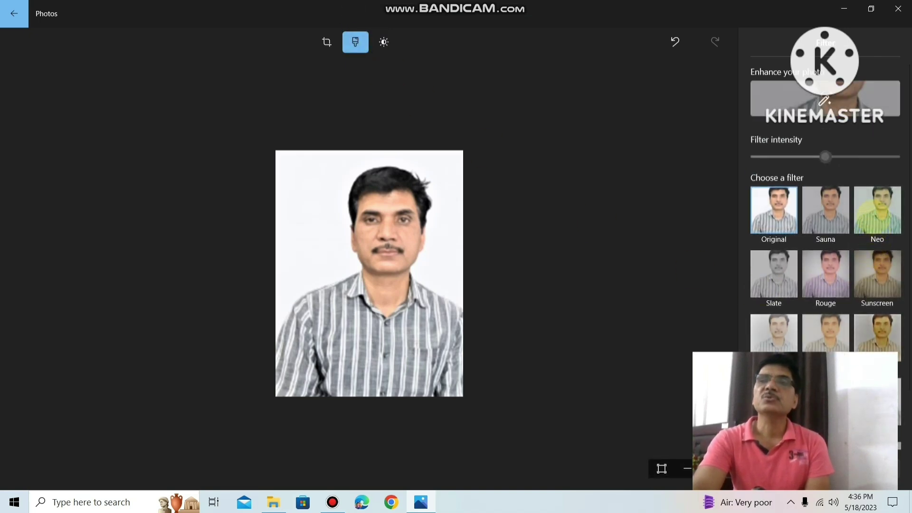
{"action": "left_click", "coordinate": [877, 209]}
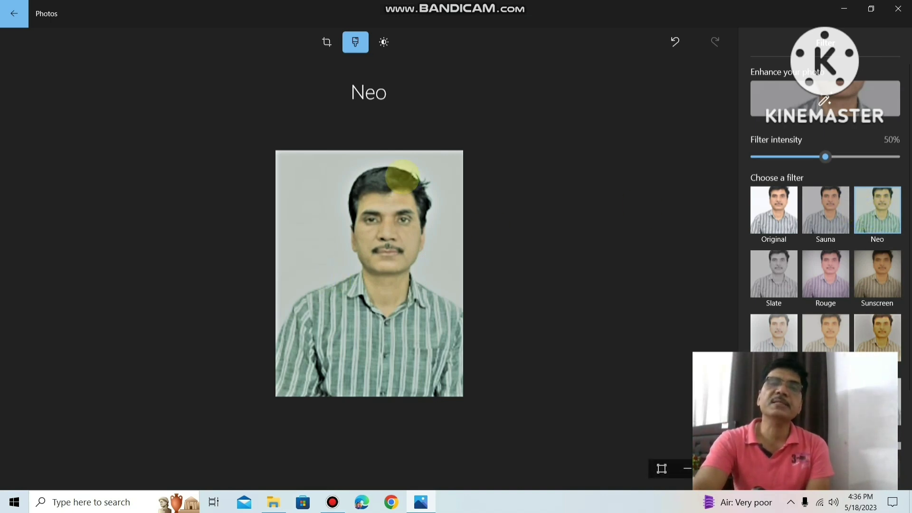
{"action": "left_click", "coordinate": [831, 280]}
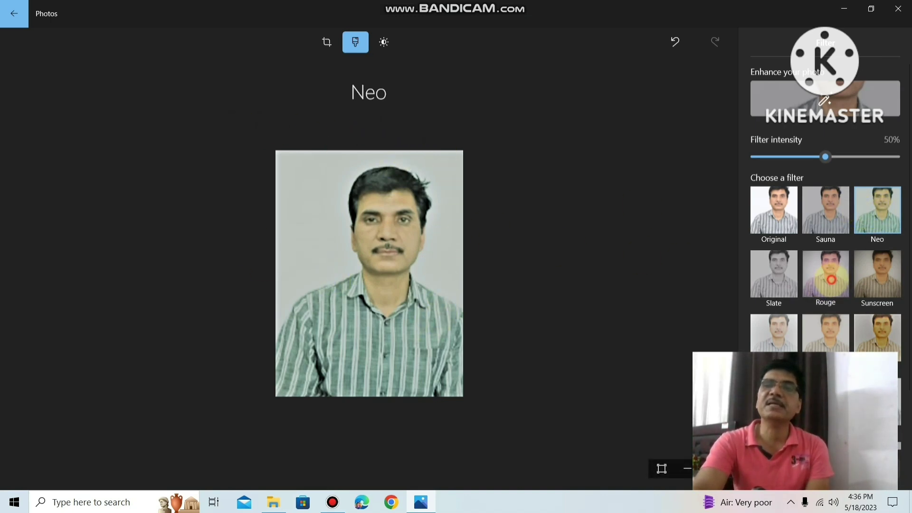
{"action": "left_click", "coordinate": [876, 278]}
{"action": "scroll", "coordinate": [806, 297], "scroll_direction": "down", "scroll_amount": 2}
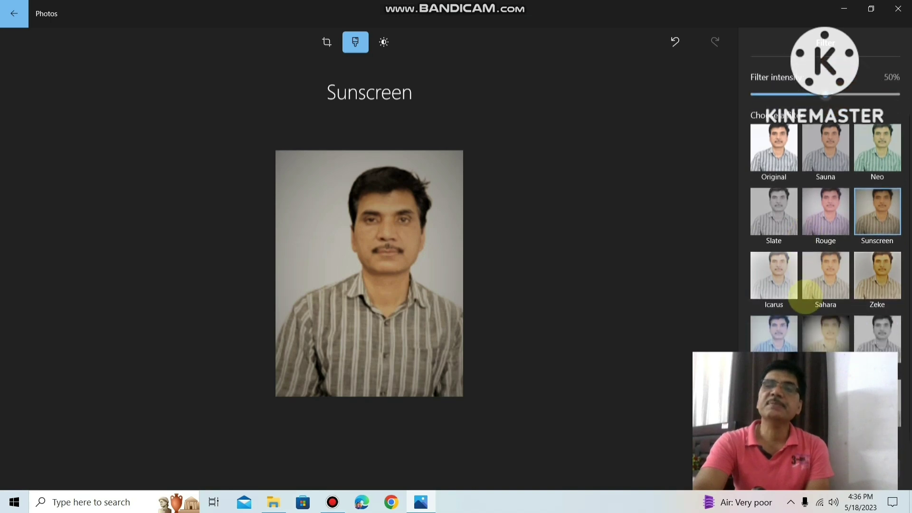
{"action": "left_click", "coordinate": [779, 327]}
{"action": "left_click", "coordinate": [834, 326]}
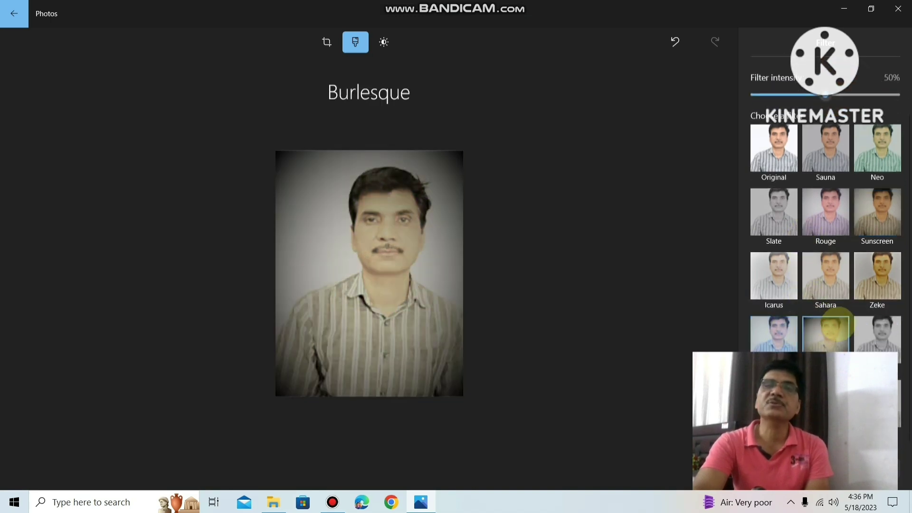
{"action": "left_click", "coordinate": [877, 280]}
{"action": "left_click", "coordinate": [825, 278]}
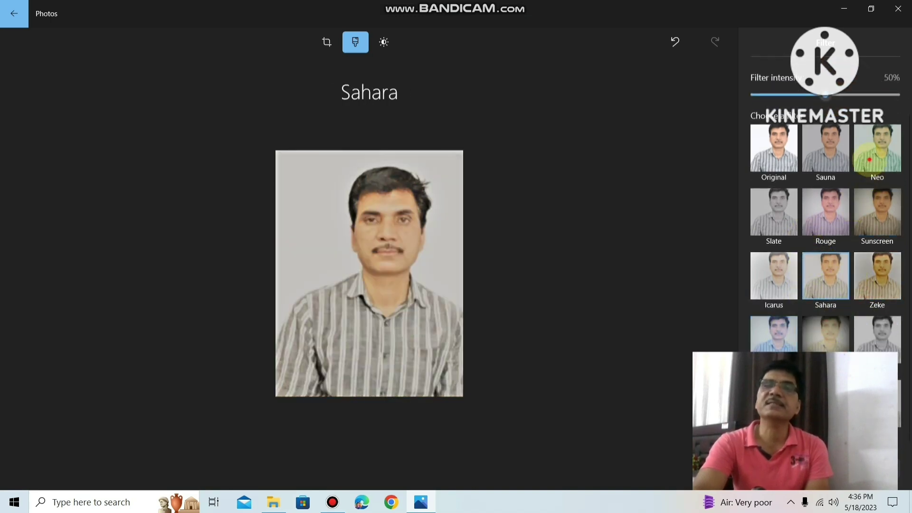
Step: Apply the Neo filter to the portrait at 50% intensity and save the edited photo as a copy
{"action": "left_click", "coordinate": [877, 159]}
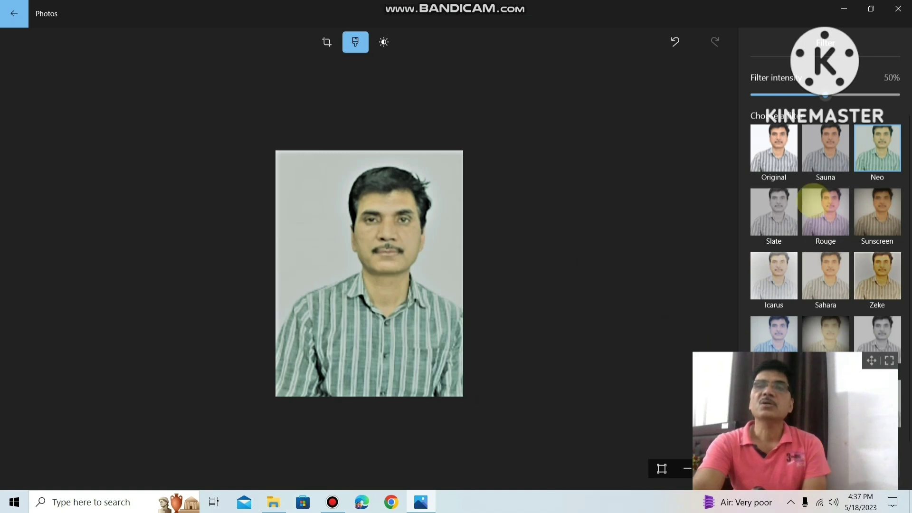
{"action": "left_click", "coordinate": [872, 9]}
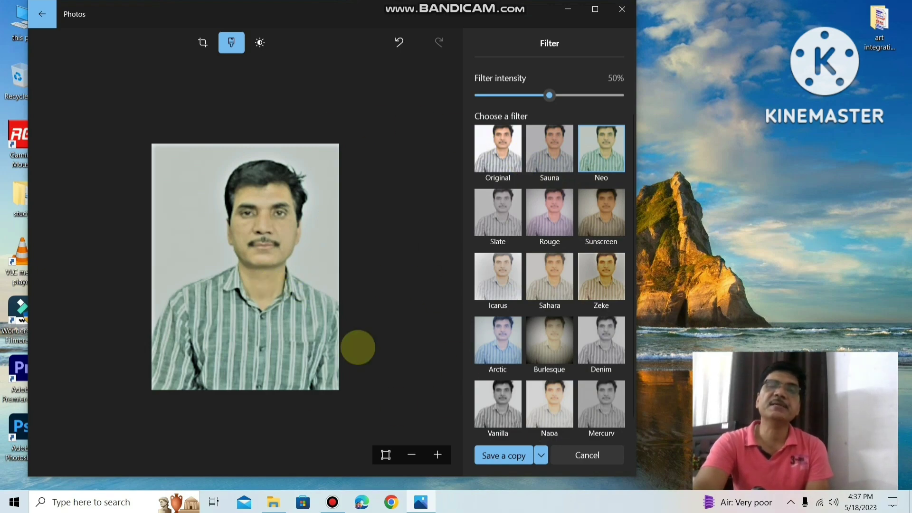
{"action": "left_click", "coordinate": [505, 456]}
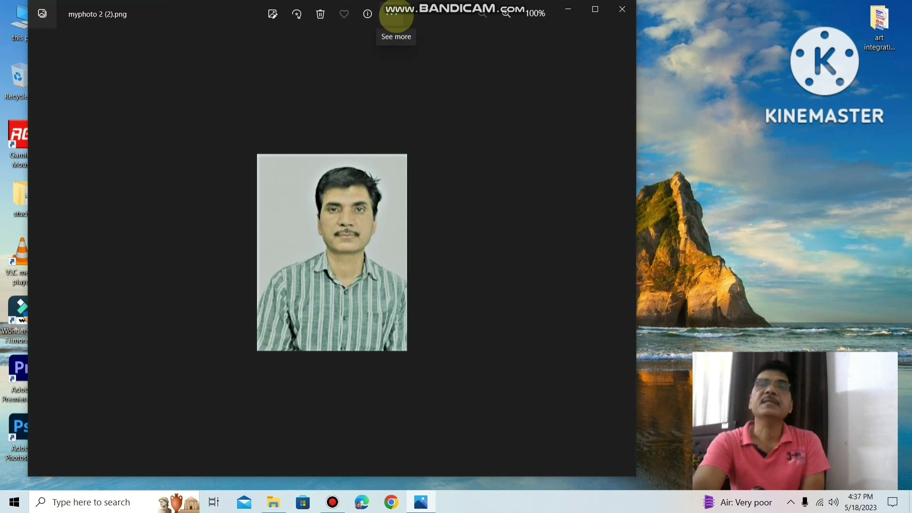
Step: Resize the saved copy in pixels with linked proportions, trying a width of 200 and settling on 100
{"action": "left_click", "coordinate": [396, 16]}
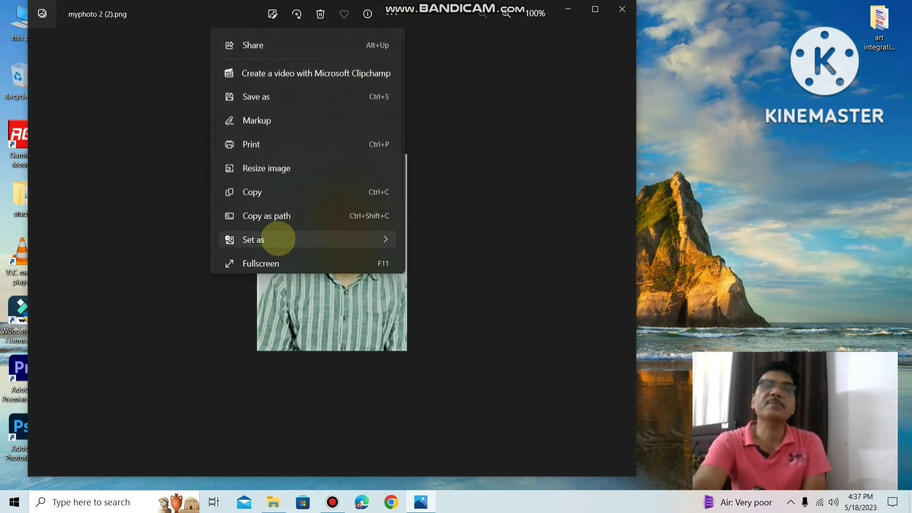
{"action": "mouse_move", "coordinate": [277, 239]}
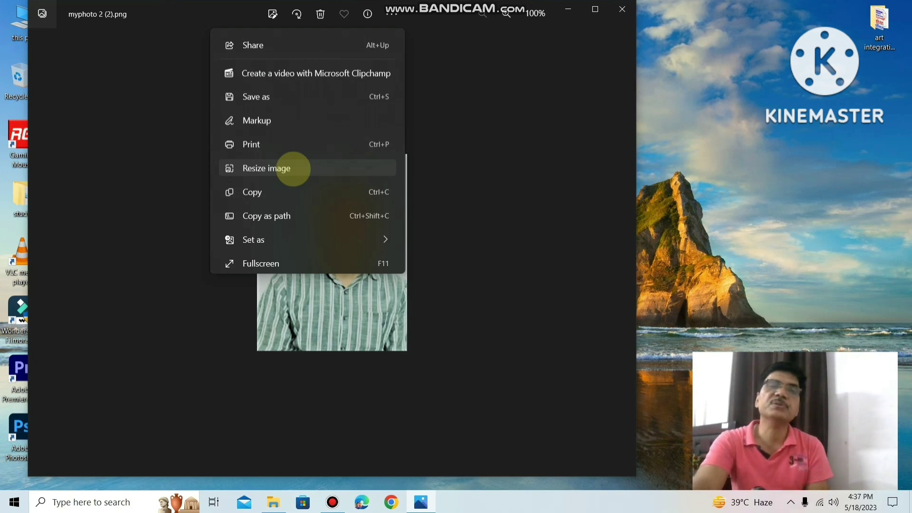
{"action": "left_click", "coordinate": [294, 169]}
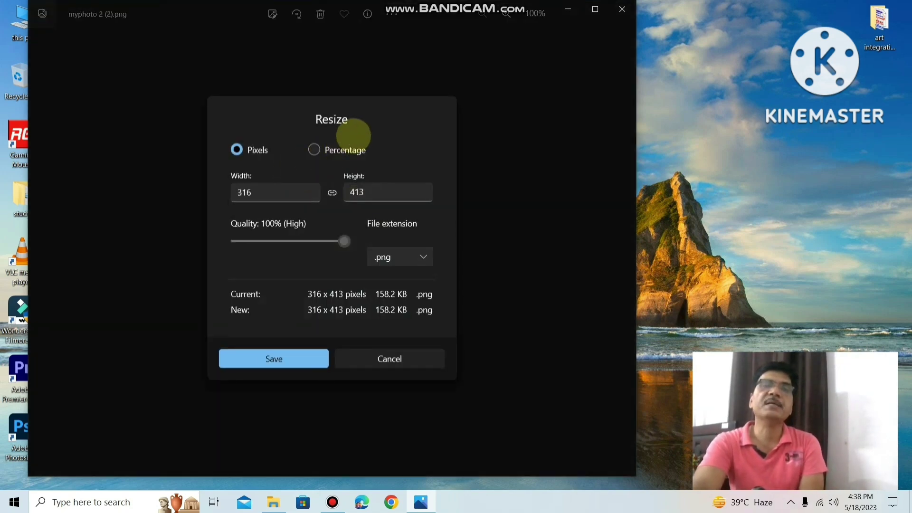
{"action": "left_click", "coordinate": [305, 193]}
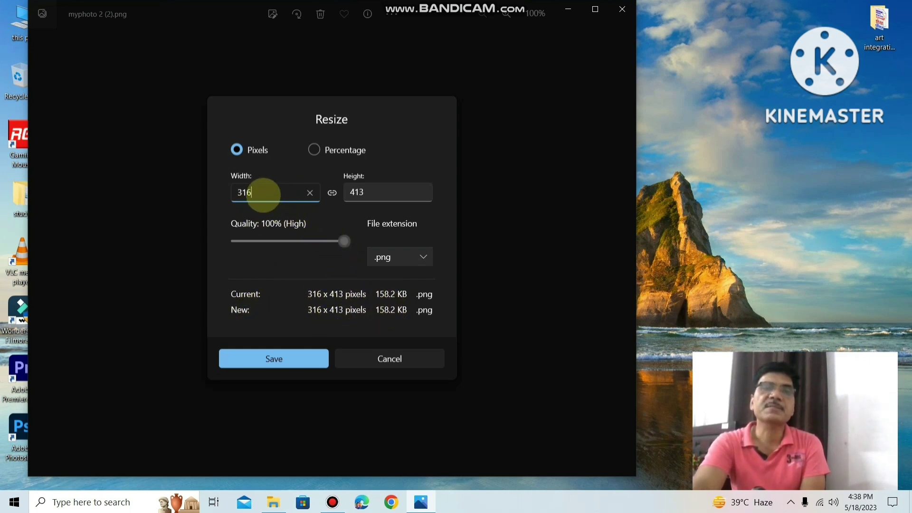
{"action": "double_click", "coordinate": [240, 193]}
{"action": "type", "text": "200"}
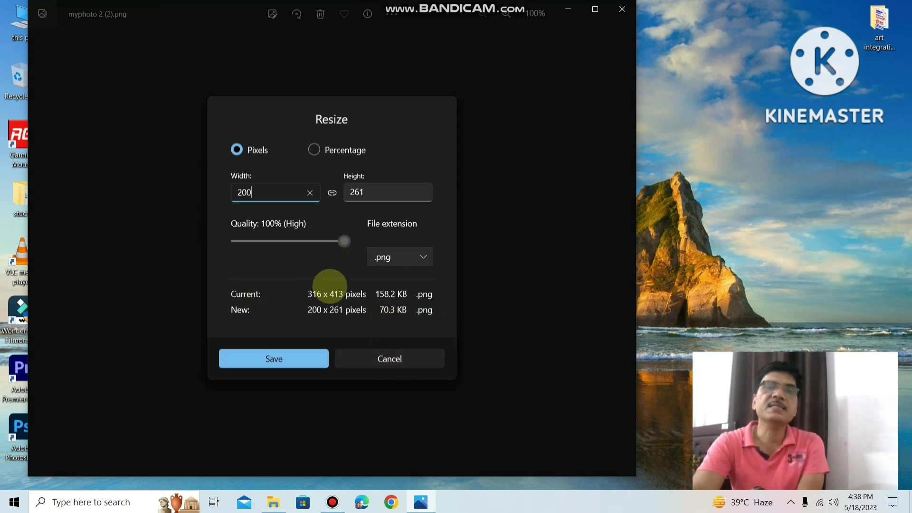
{"action": "left_click_drag", "start_coordinate": [262, 190], "coordinate": [209, 193]}
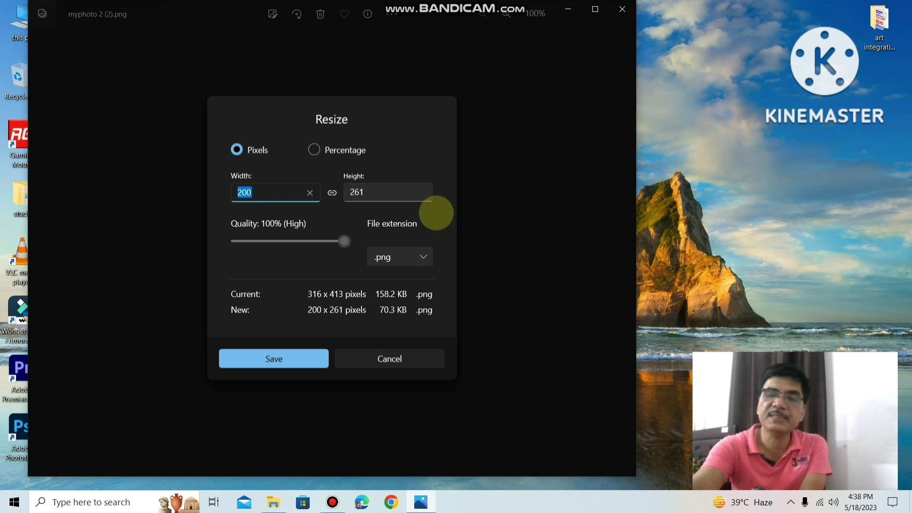
{"action": "type", "text": "100"}
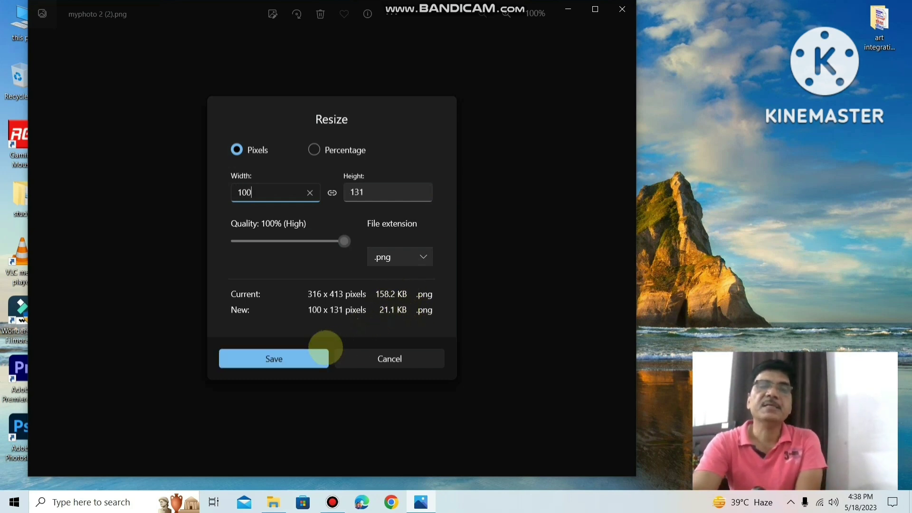
Step: Save the resized image in the Pictures folder as a .png file named "myphoto 50kb"
{"action": "left_click", "coordinate": [284, 361]}
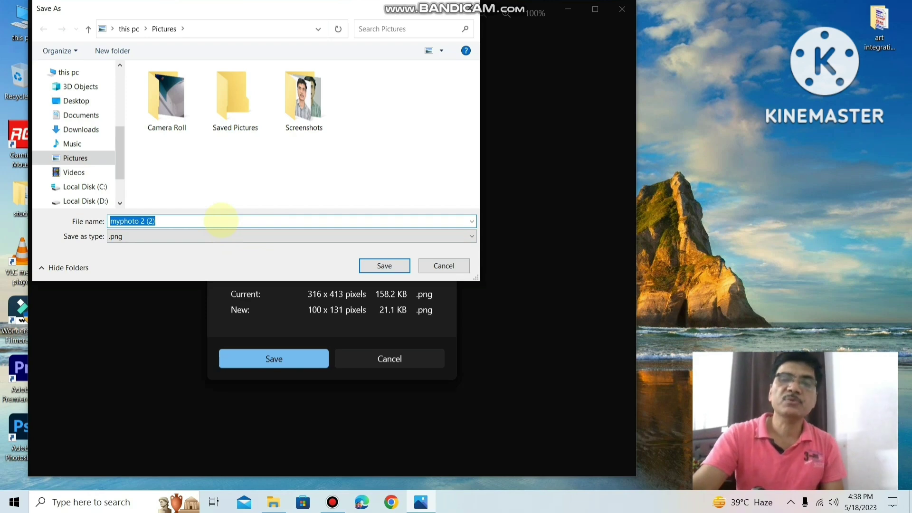
{"action": "key", "text": "BackSpace"}
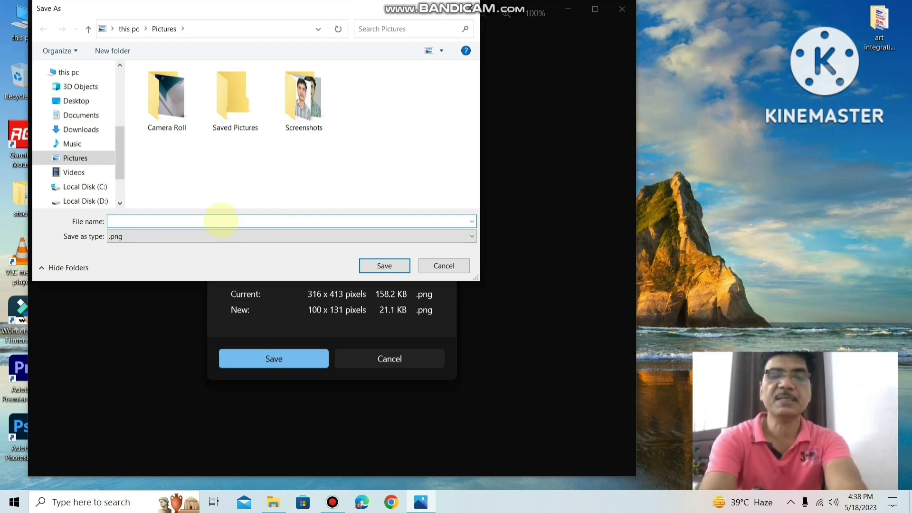
{"action": "type", "text": "myphoto 50kb"}
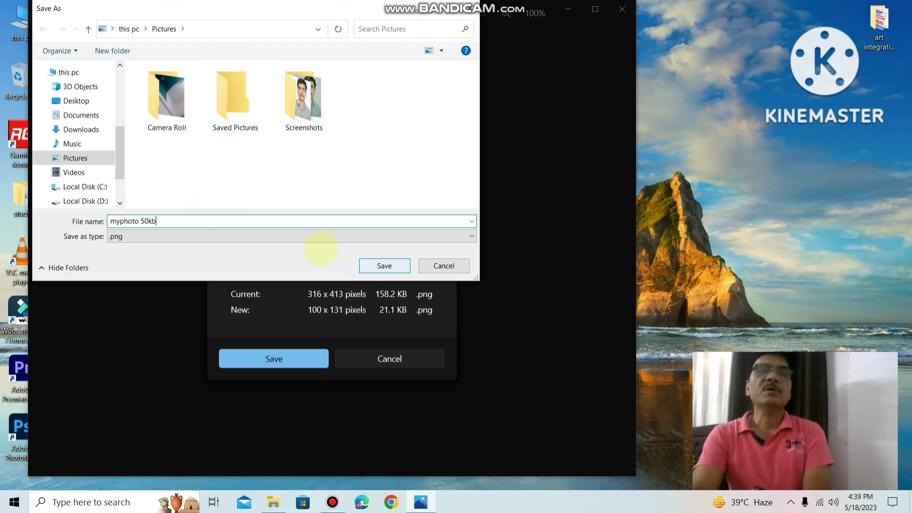
{"action": "left_click", "coordinate": [374, 265]}
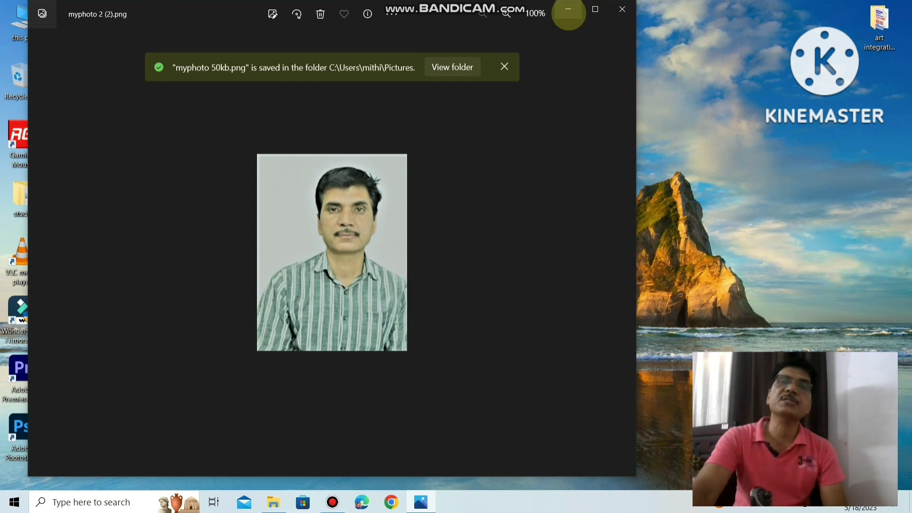
Step: Minimize the photo window, search Windows for "store" and open Microsoft Store
{"action": "left_click", "coordinate": [568, 10]}
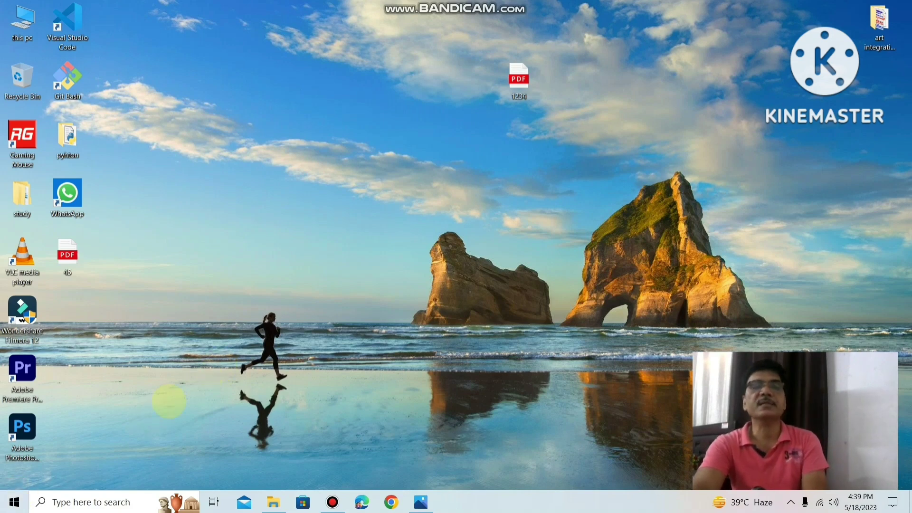
{"action": "left_click", "coordinate": [15, 500]}
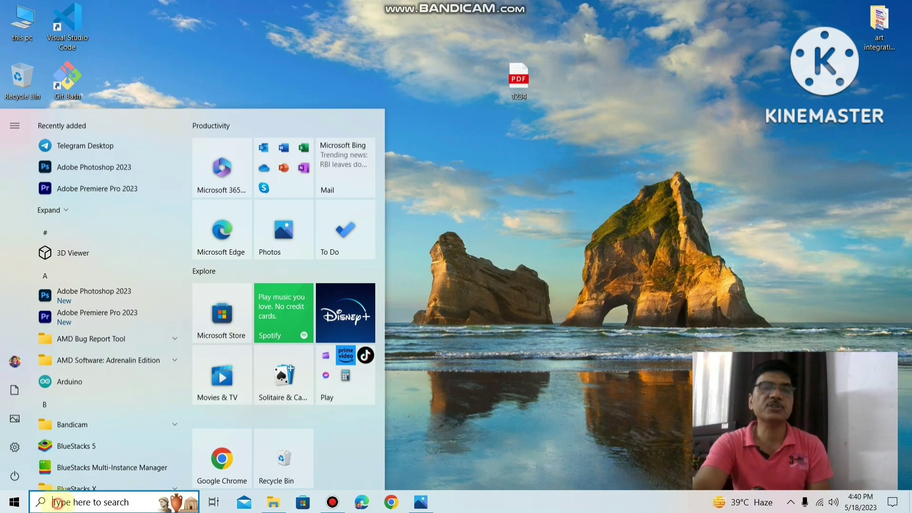
{"action": "left_click", "coordinate": [56, 502]}
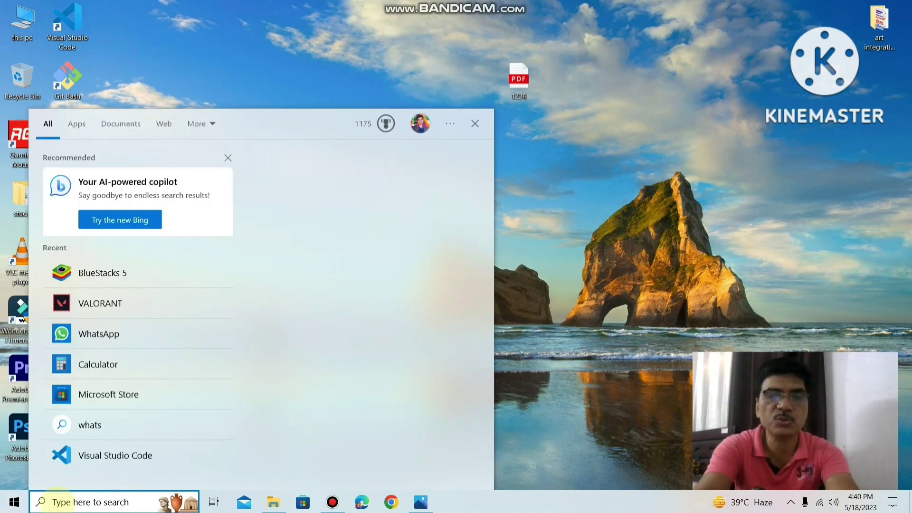
{"action": "type", "text": "store"}
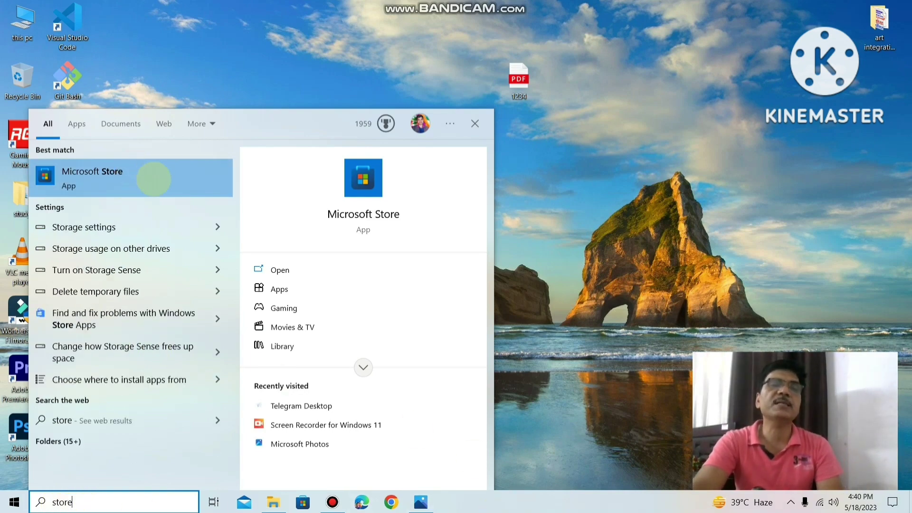
{"action": "left_click", "coordinate": [153, 181]}
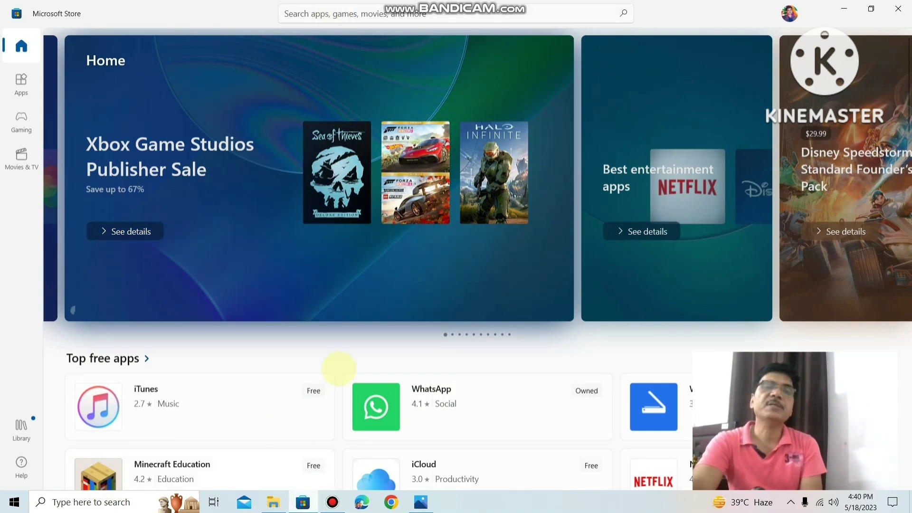
Step: Search the store for "microsoft pho" and open the Microsoft Photos app page from the suggestions
{"action": "scroll", "coordinate": [336, 362], "scroll_direction": "down", "scroll_amount": 2}
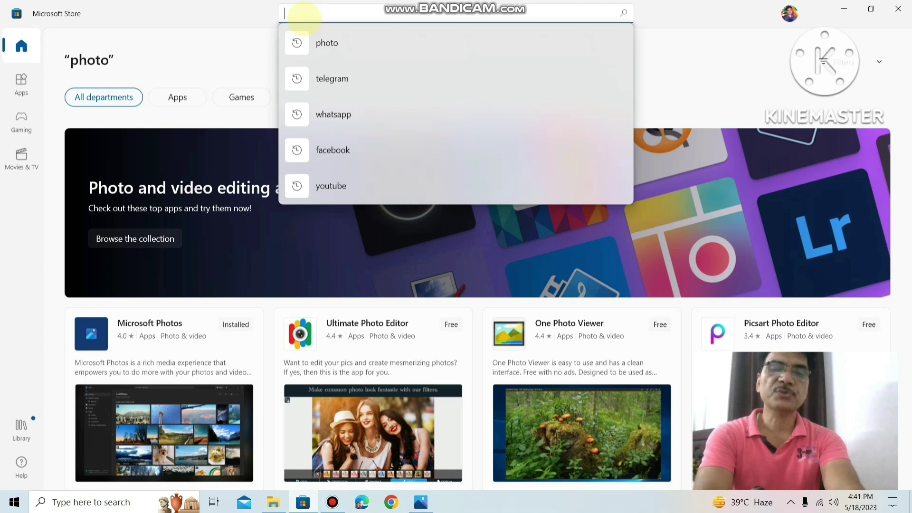
{"action": "type", "text": "icr"}
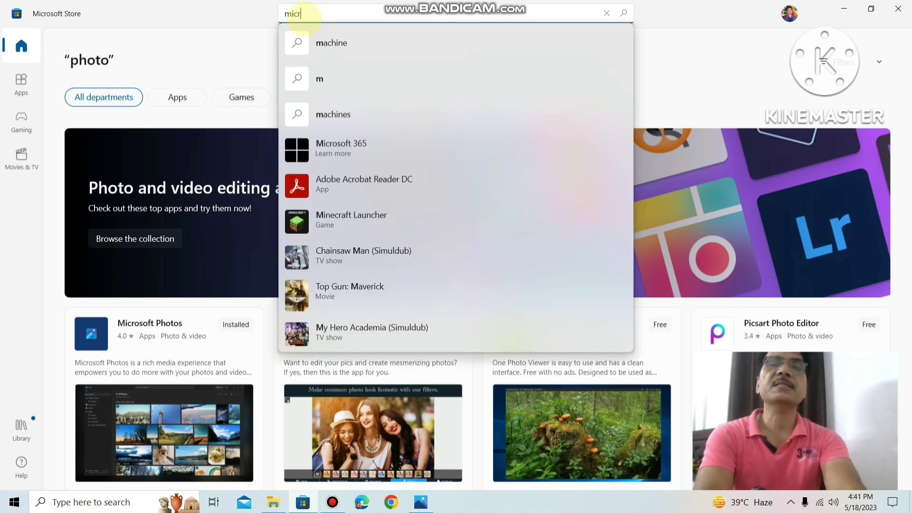
{"action": "type", "text": "osoft"}
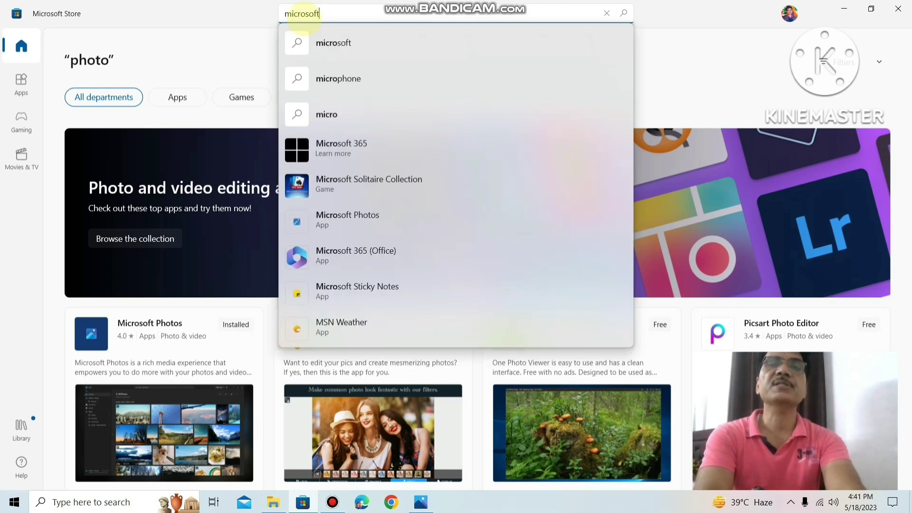
{"action": "type", "text": " ph"}
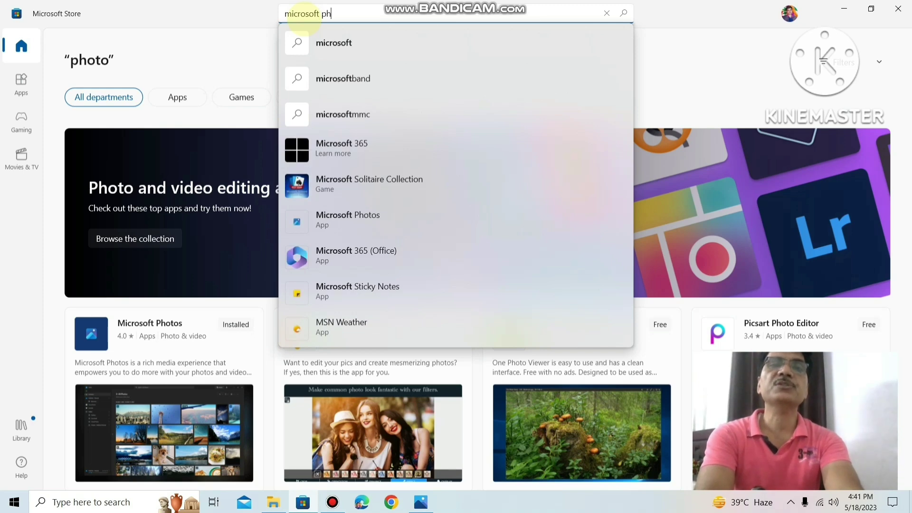
{"action": "type", "text": "o"}
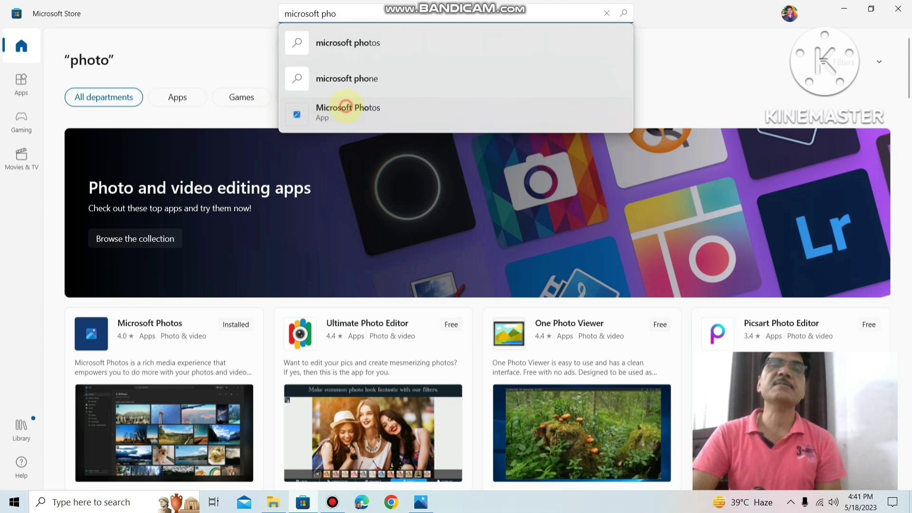
{"action": "left_click", "coordinate": [346, 108]}
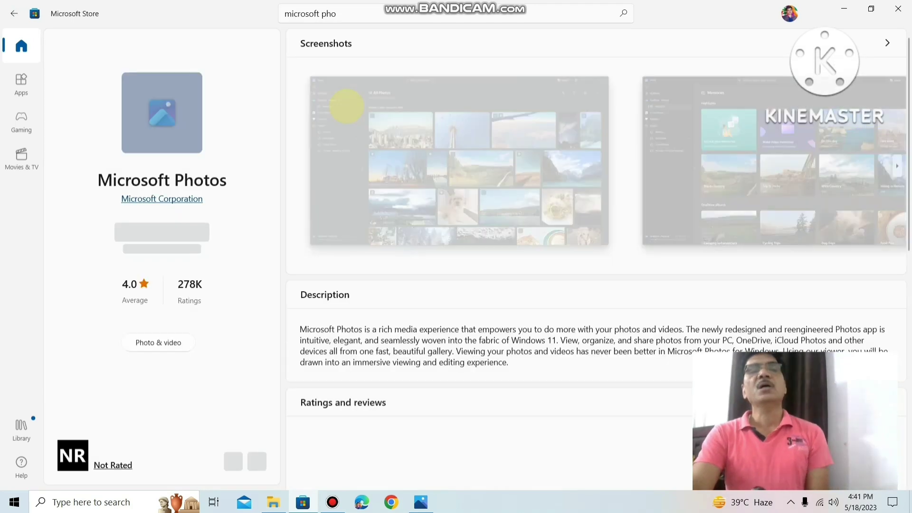